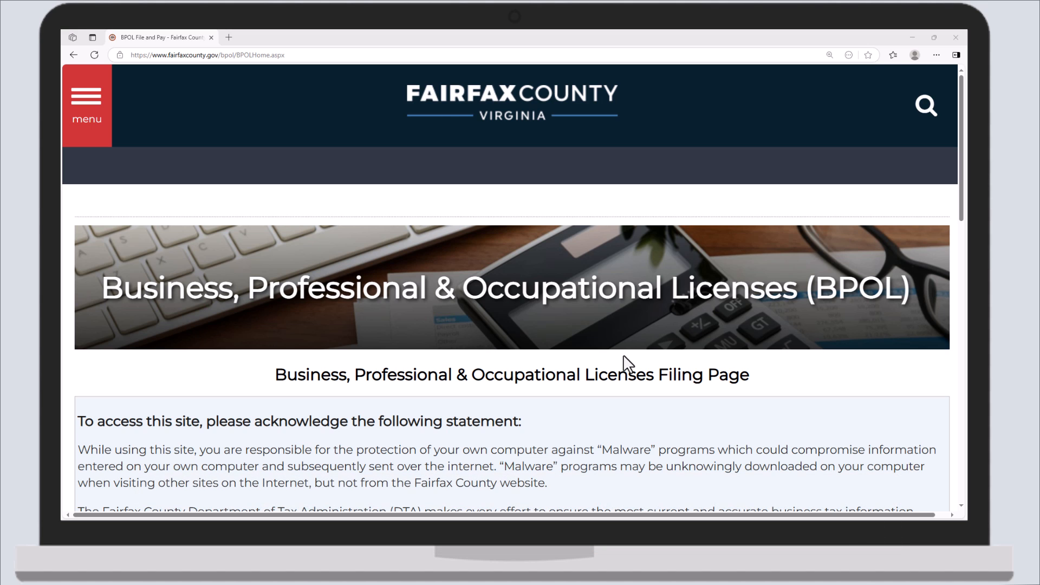
- Accept the site's usage statement and start a New Business Application
scroll(626, 364, down, 7)
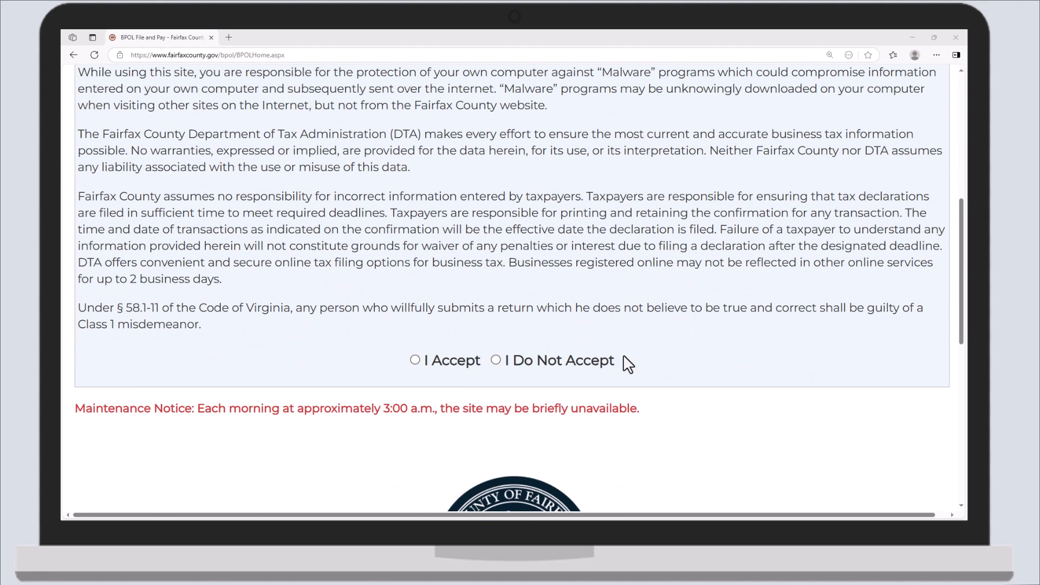
click(415, 360)
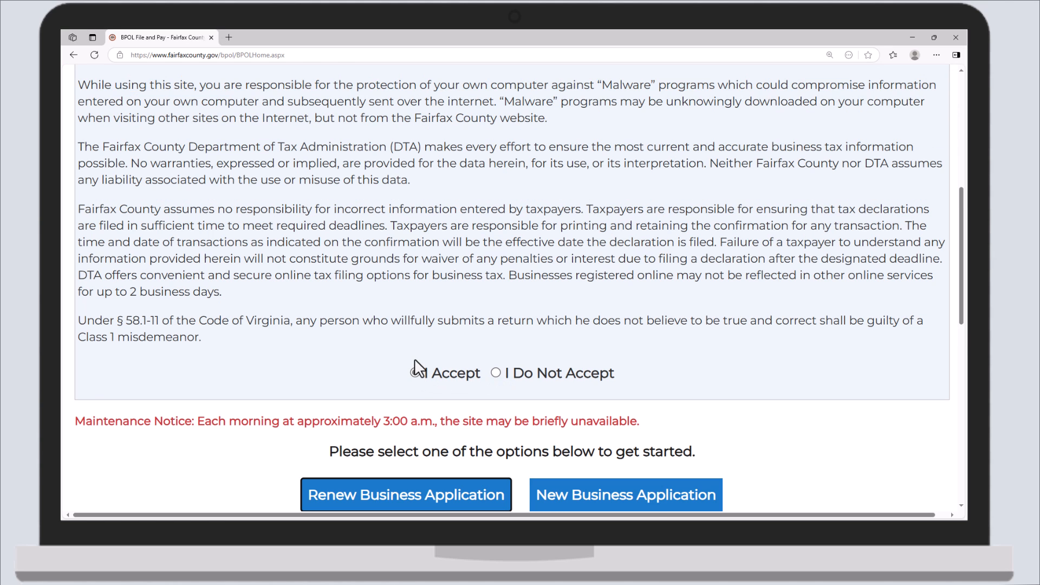
scroll(416, 369, down, 1)
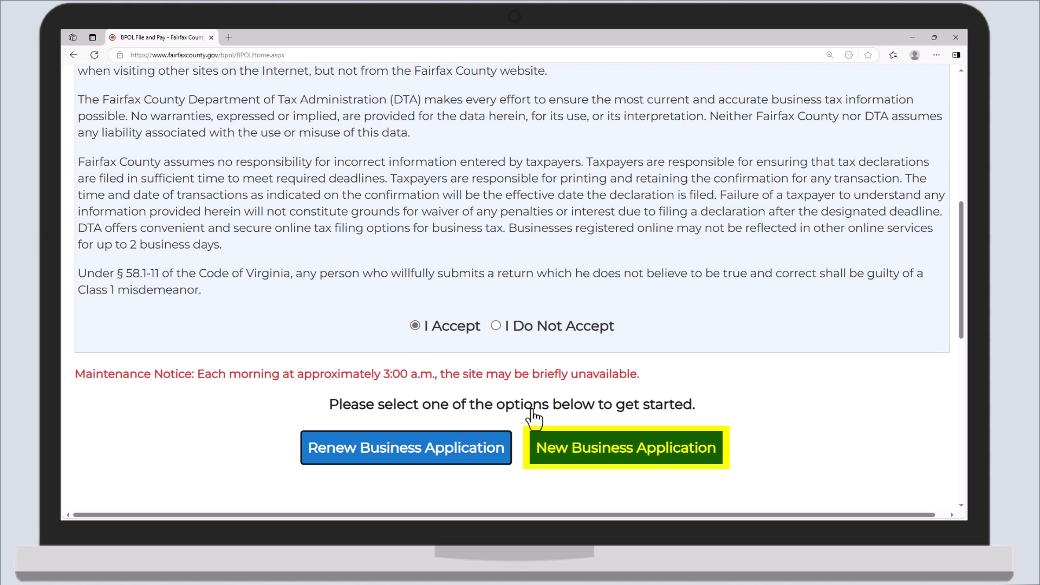
click(617, 449)
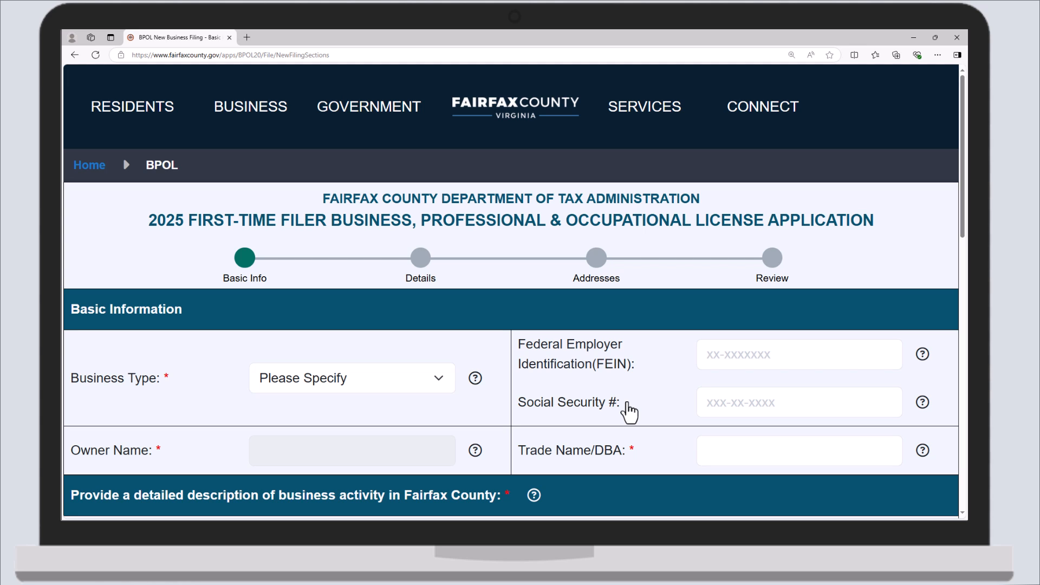
- Set the business type to Other and enter the business's FEIN
click(439, 385)
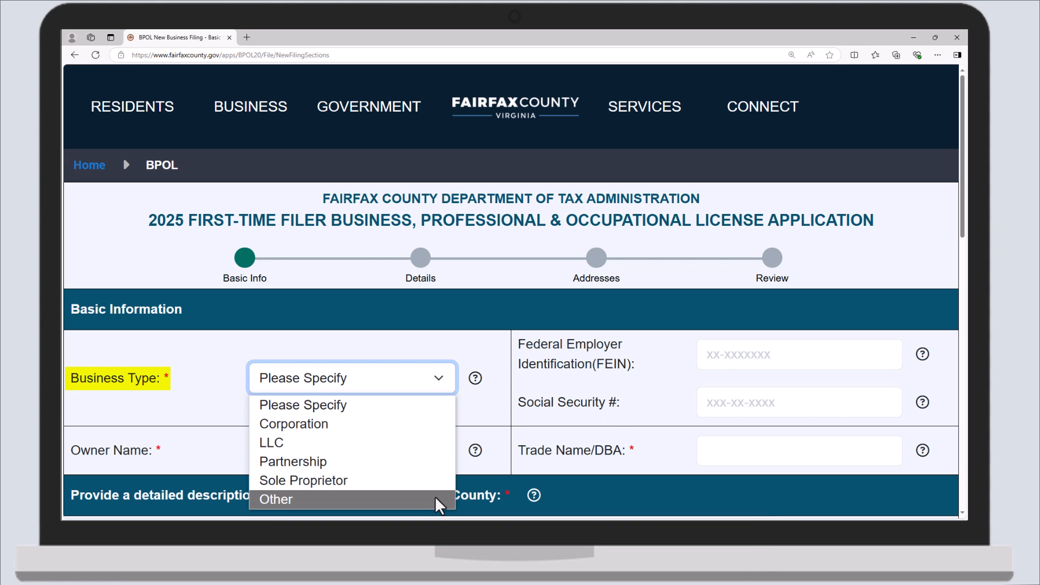
click(435, 498)
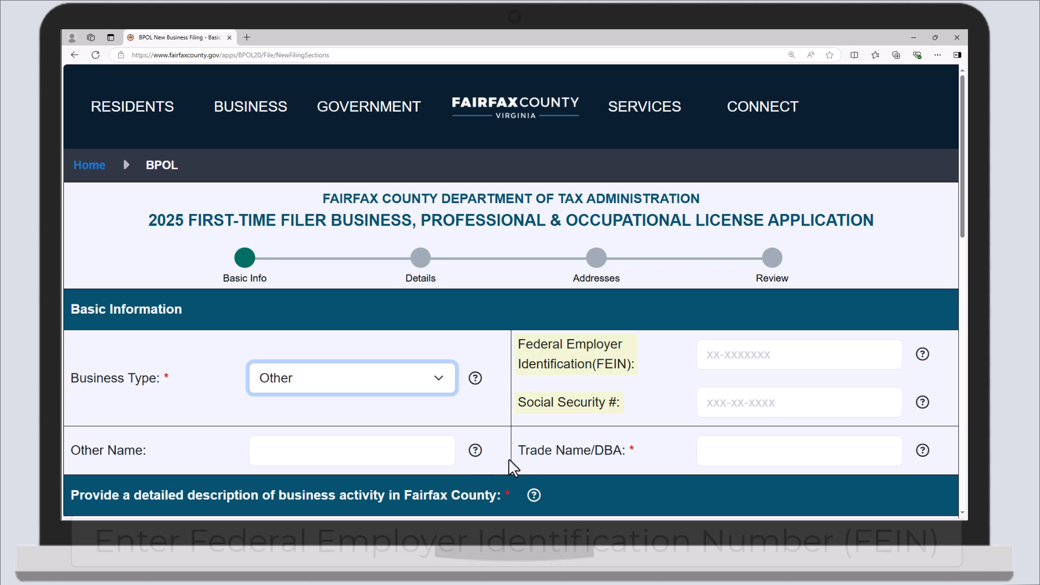
click(704, 355)
text(99)
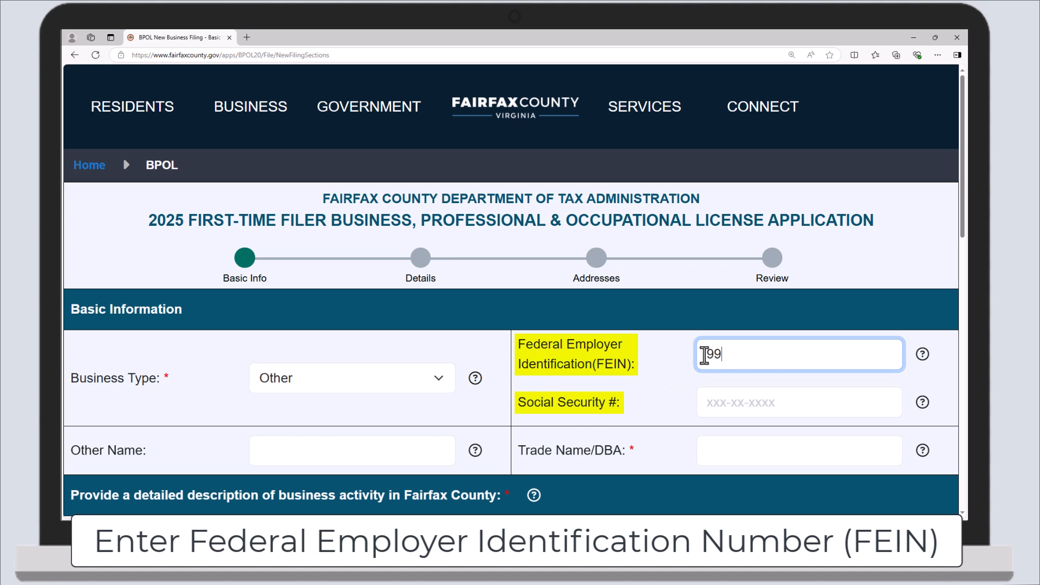
text(-0000000)
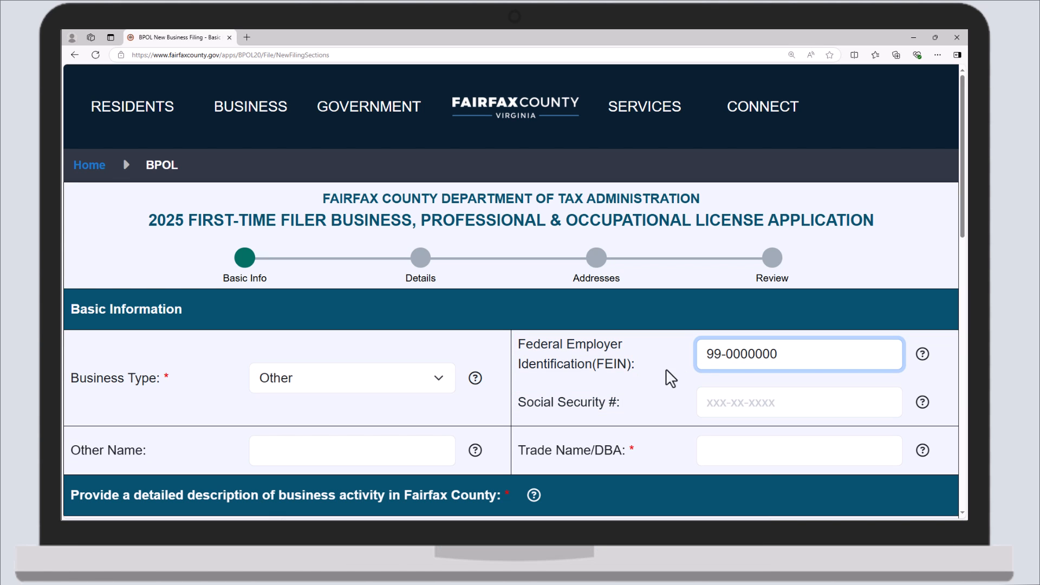
- Enter other name 'Fairfax County Department of Tax Administration', trade name 'Fairfax County DTA' and description 'Description'
click(436, 458)
text(Fai)
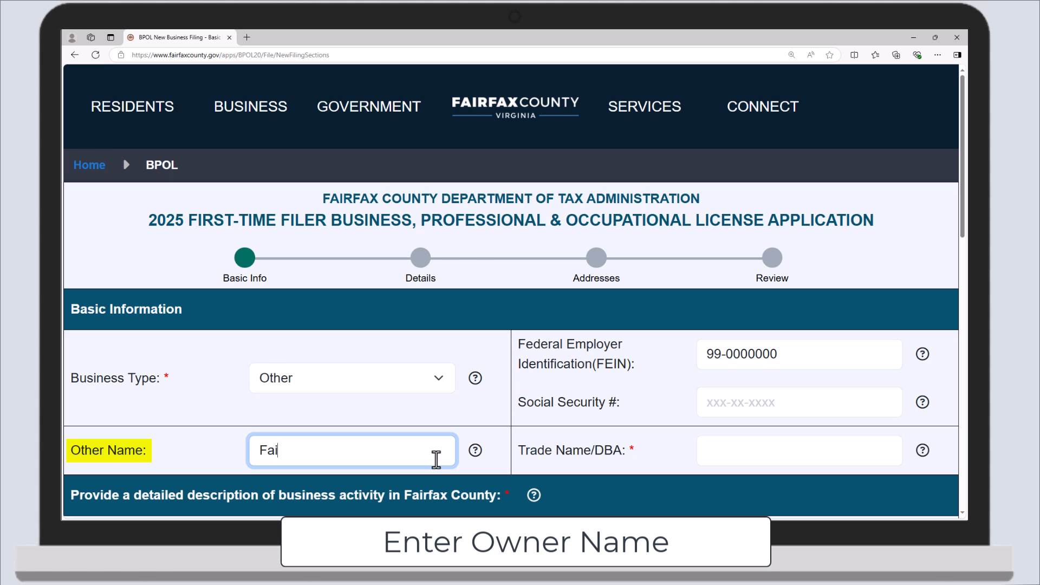
text(rfax County Departm)
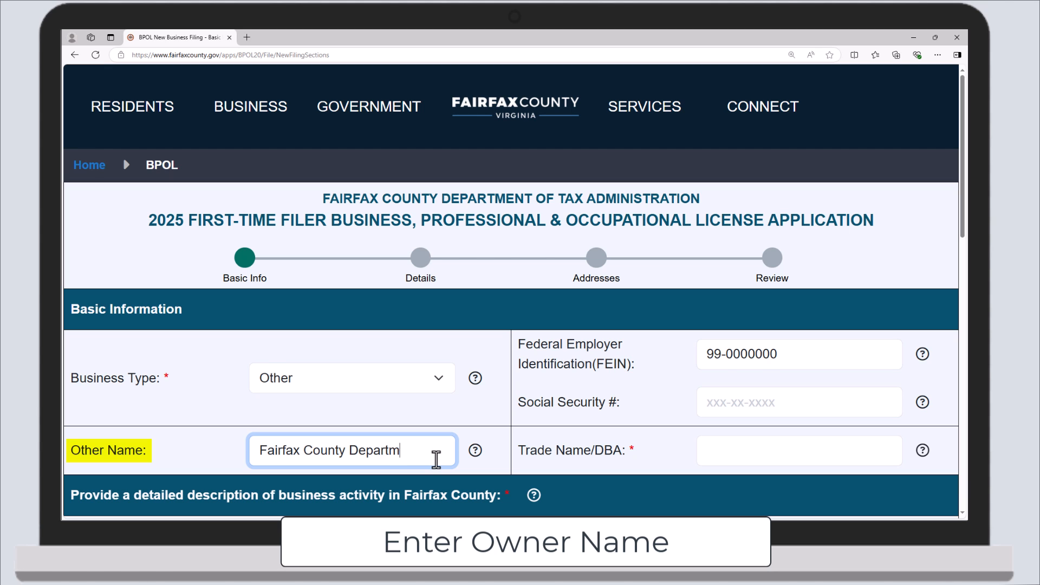
text(ent of Tax Administration)
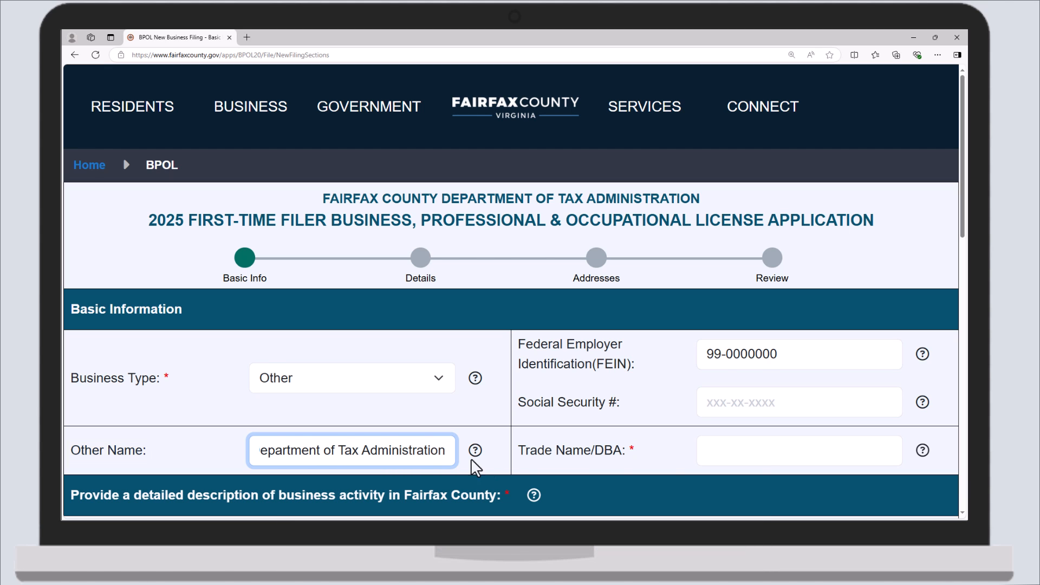
click(728, 450)
text(Fairfax County DTA)
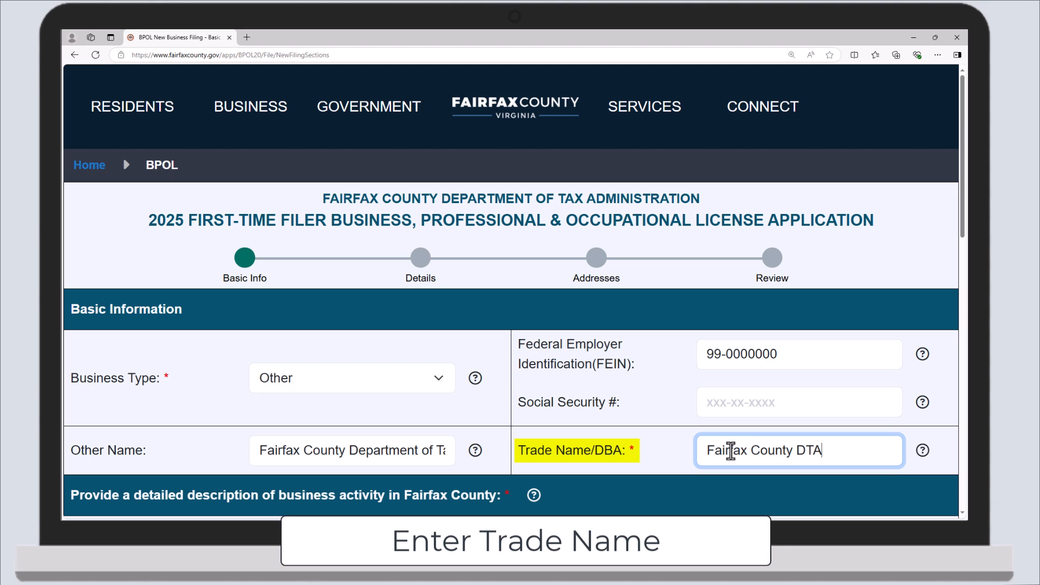
scroll(730, 450, down, 2)
click(730, 450)
text(Description)
scroll(731, 447, down, 2)
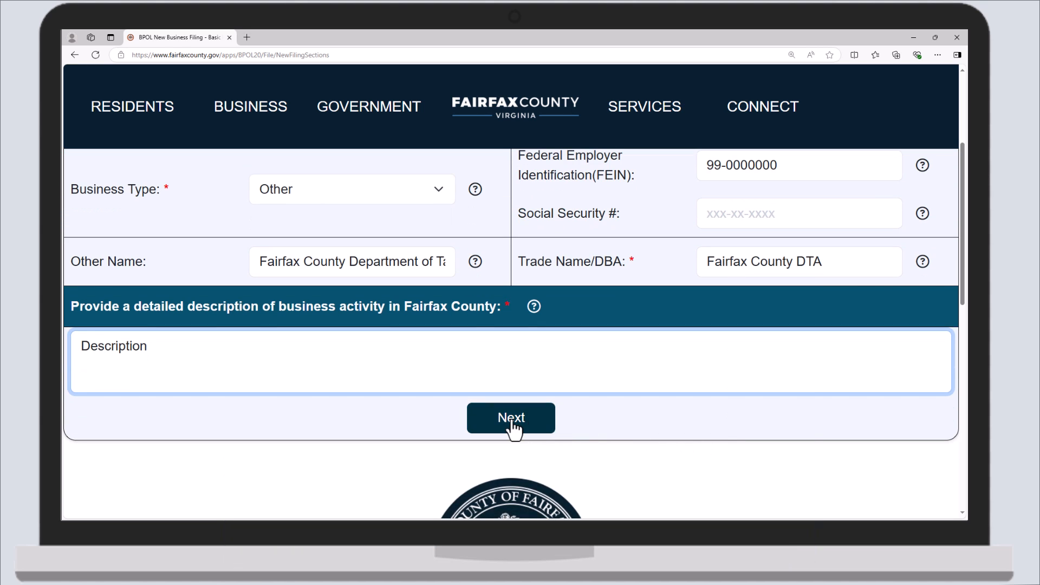
- On the Details step, set ordinance code Amusements, NAICS 000000 and start date 01/01/2020
click(515, 426)
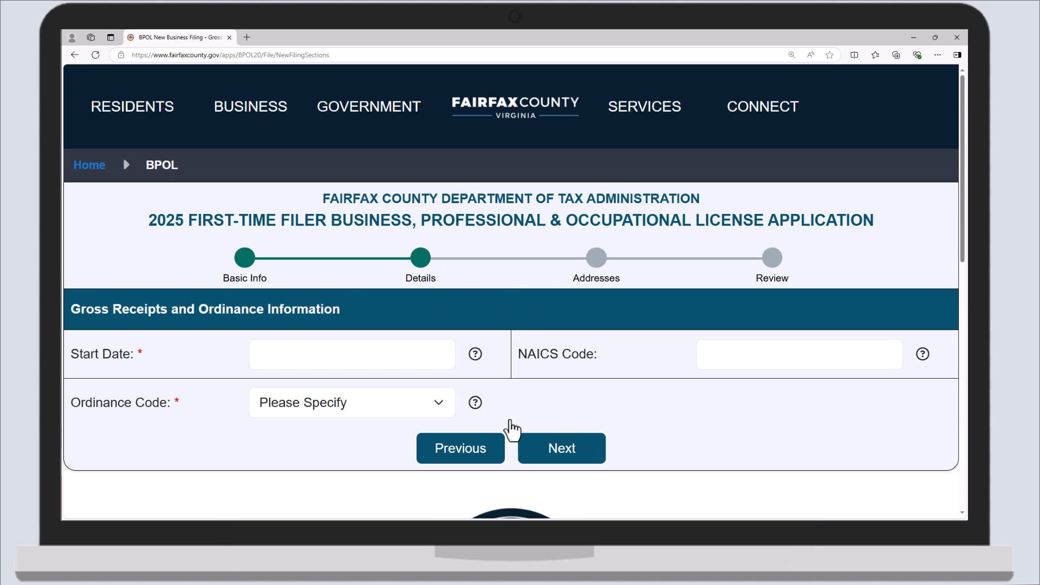
click(434, 407)
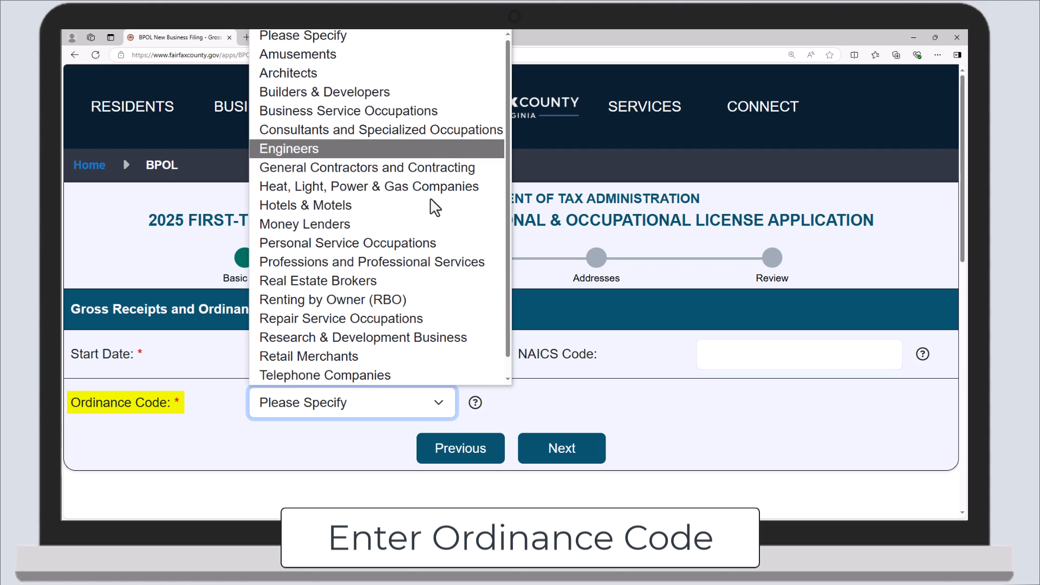
click(439, 58)
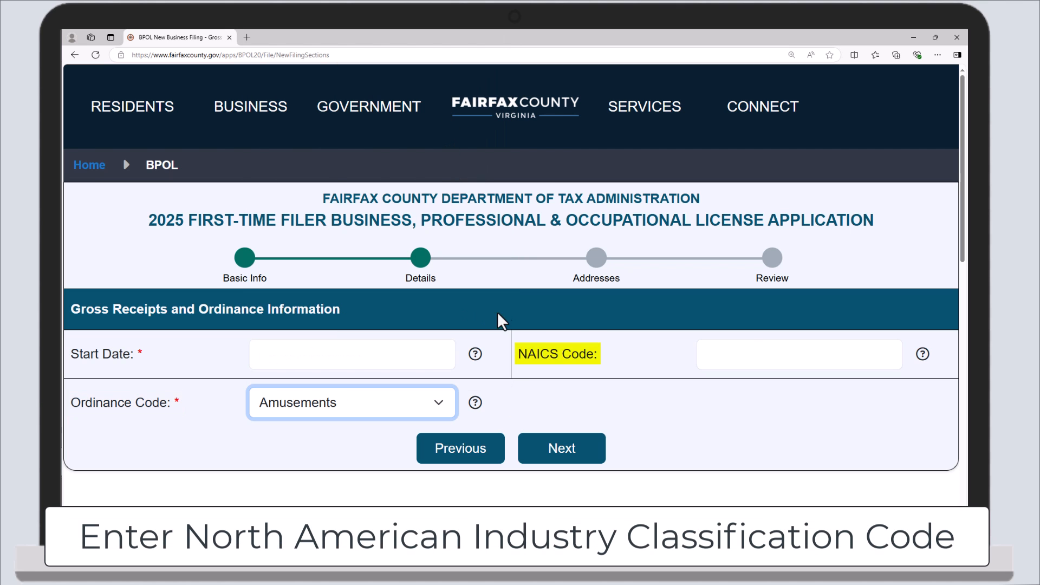
click(728, 359)
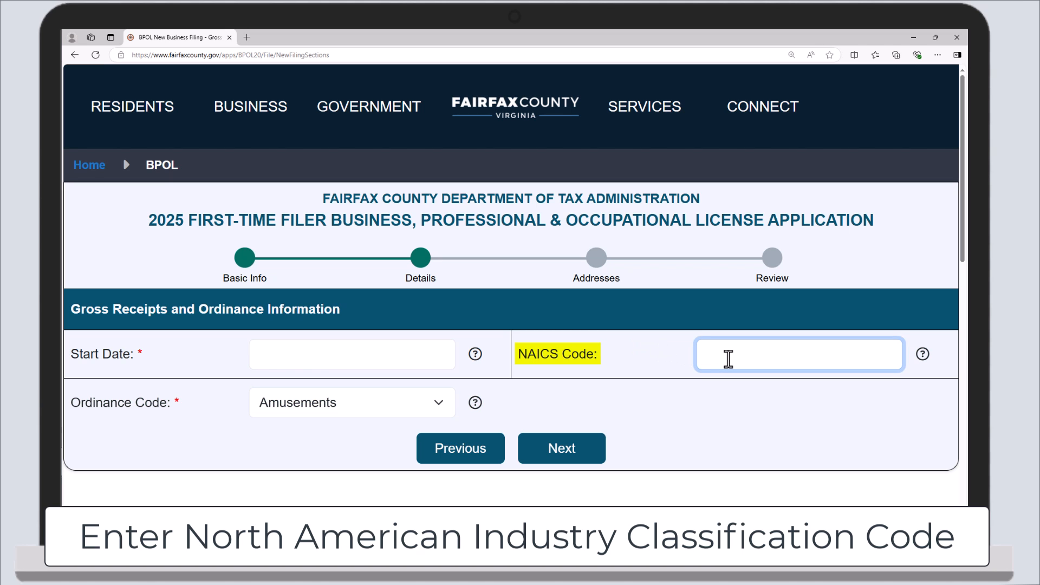
text(000000)
click(413, 353)
text(01/)
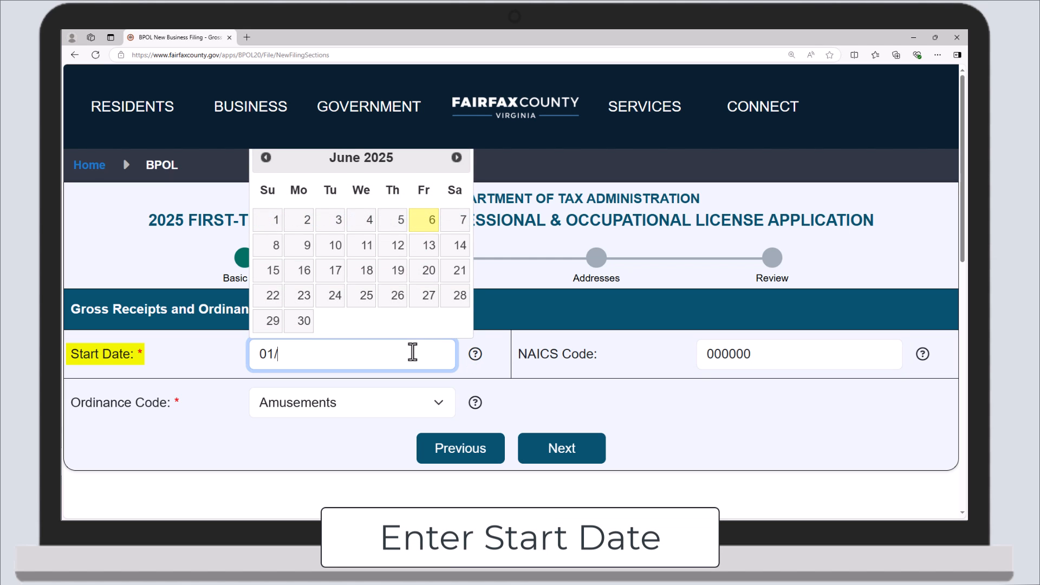
text(01/2020)
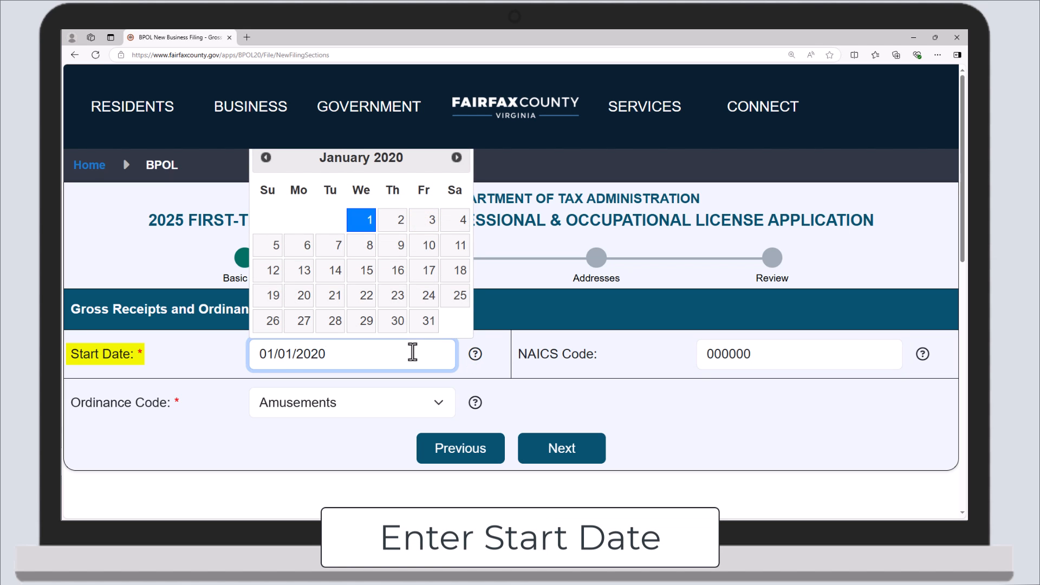
click(361, 221)
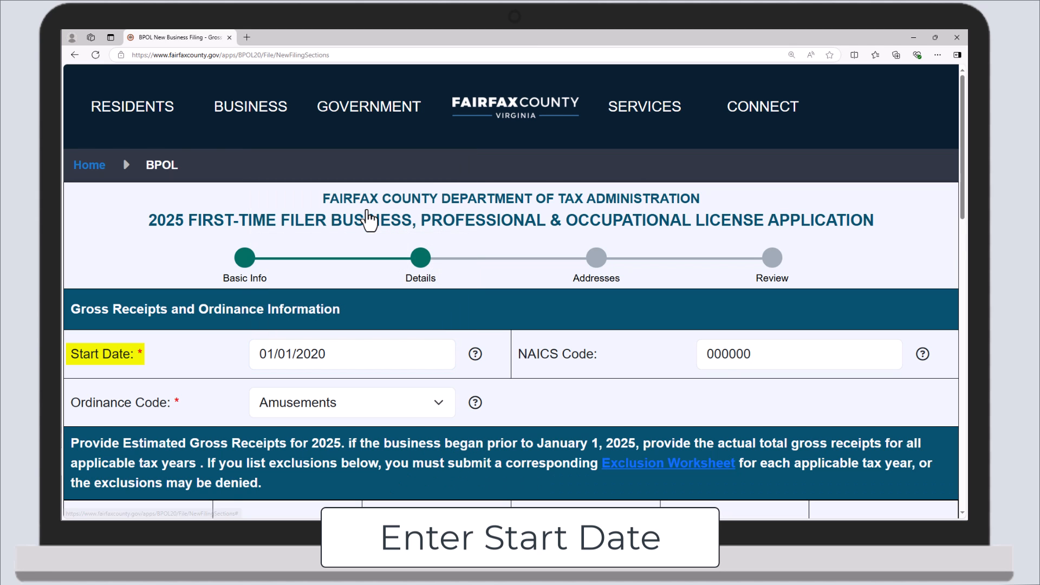
- Change the business start date to 01/01/2025
scroll(356, 255, down, 4)
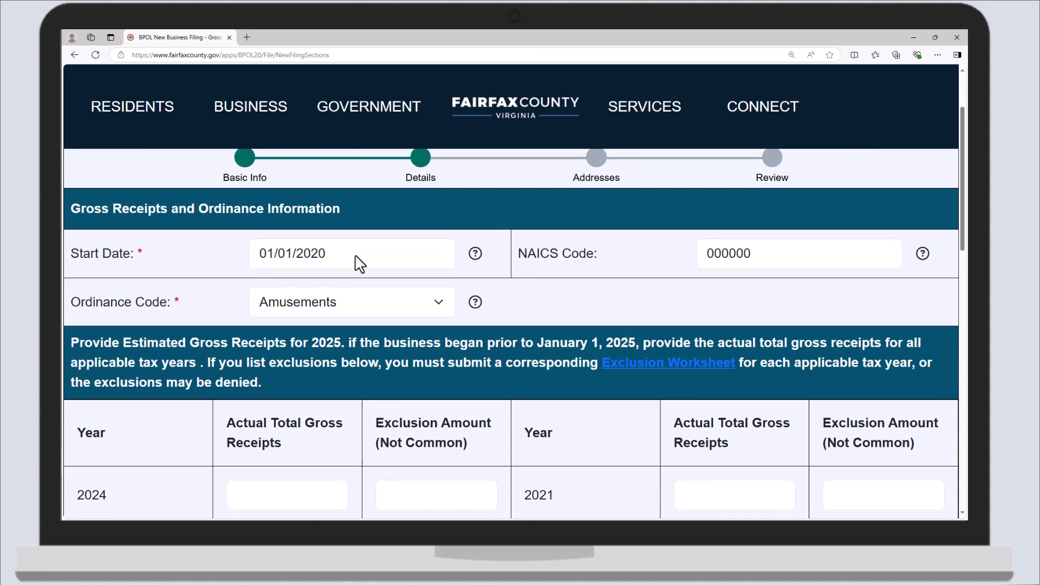
scroll(355, 254, down, 2)
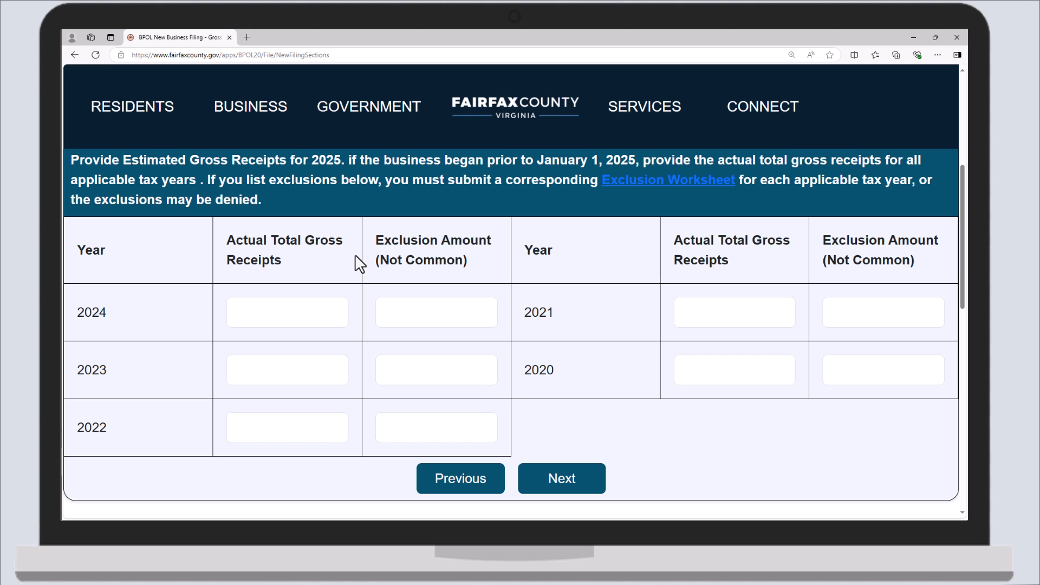
scroll(355, 255, up, 4)
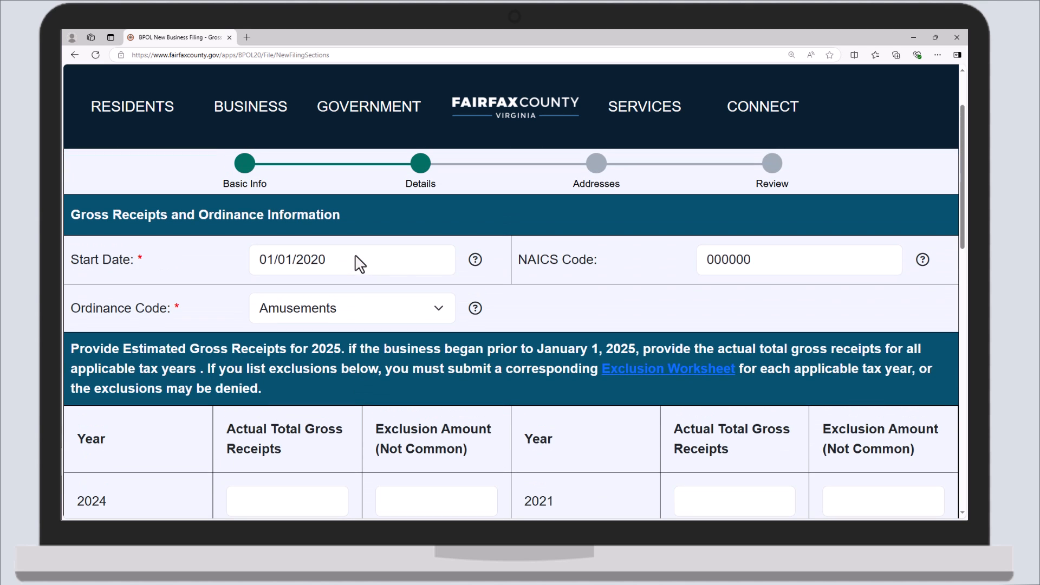
click(355, 256)
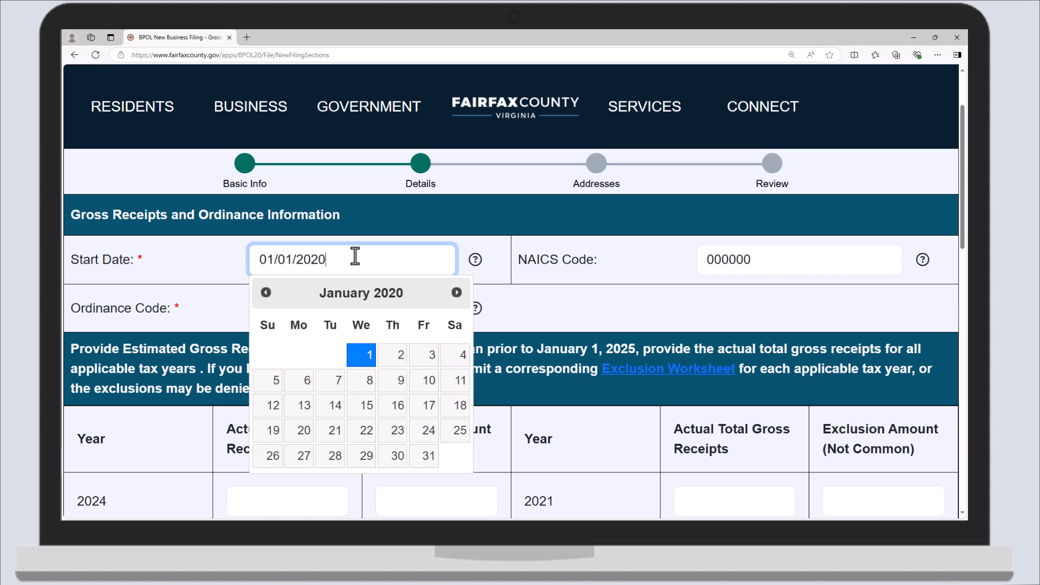
key(BackSpace)
text(5)
click(352, 355)
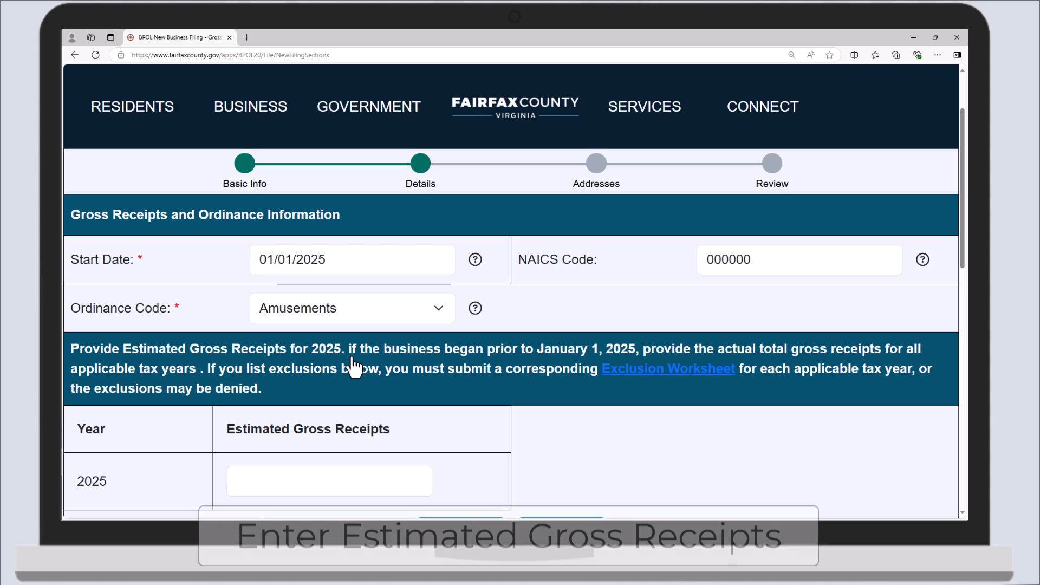
- Enter $0 as 2025 estimated gross receipts and continue to the Addresses step
scroll(355, 362, down, 1)
scroll(357, 364, down, 1)
click(325, 392)
text(0)
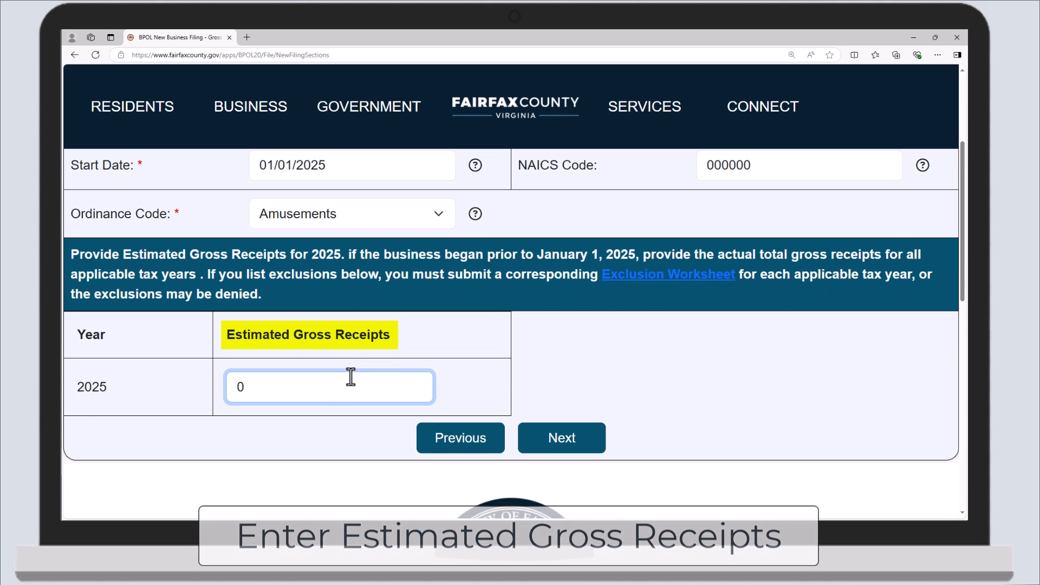
click(366, 364)
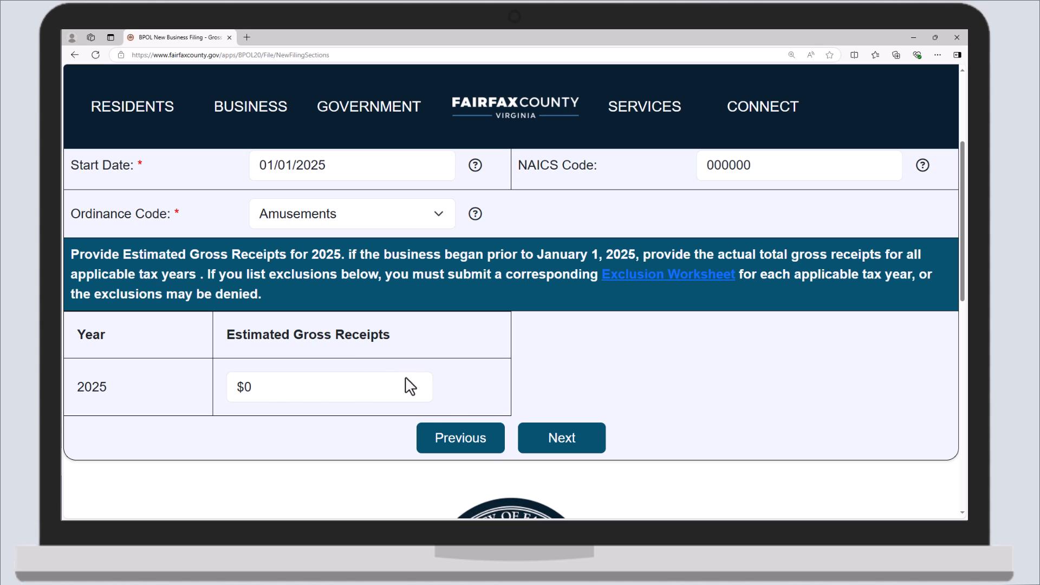
click(563, 445)
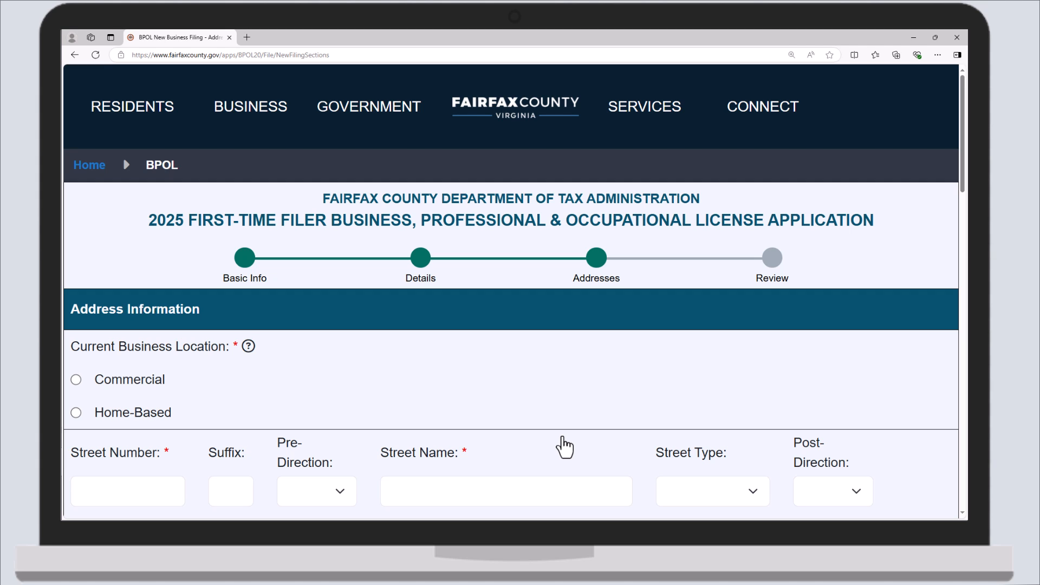
- Set the business location type to Commercial with street name 'Government Center'
click(76, 380)
scroll(81, 391, down, 3)
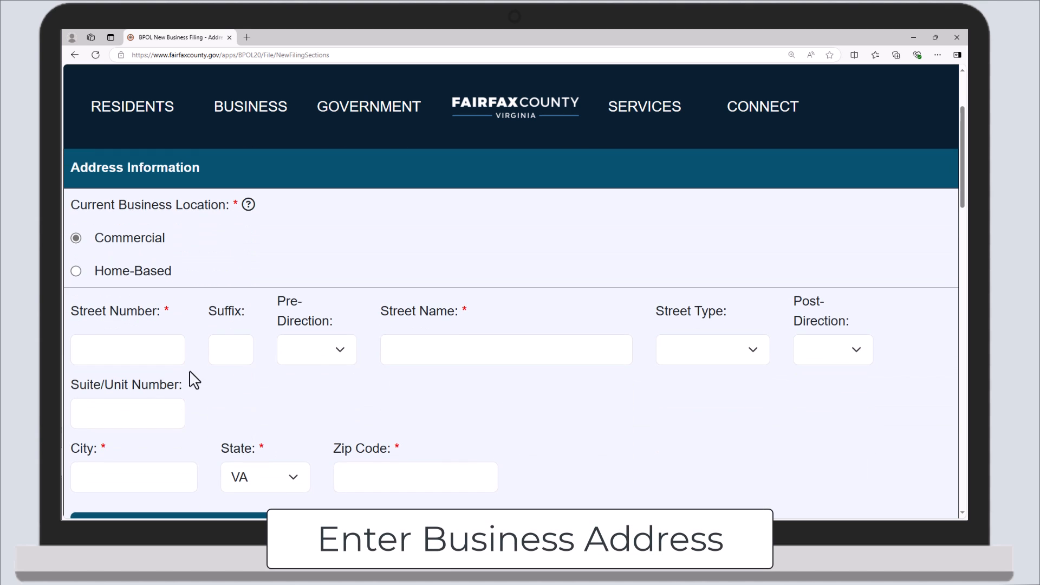
click(407, 356)
text(G)
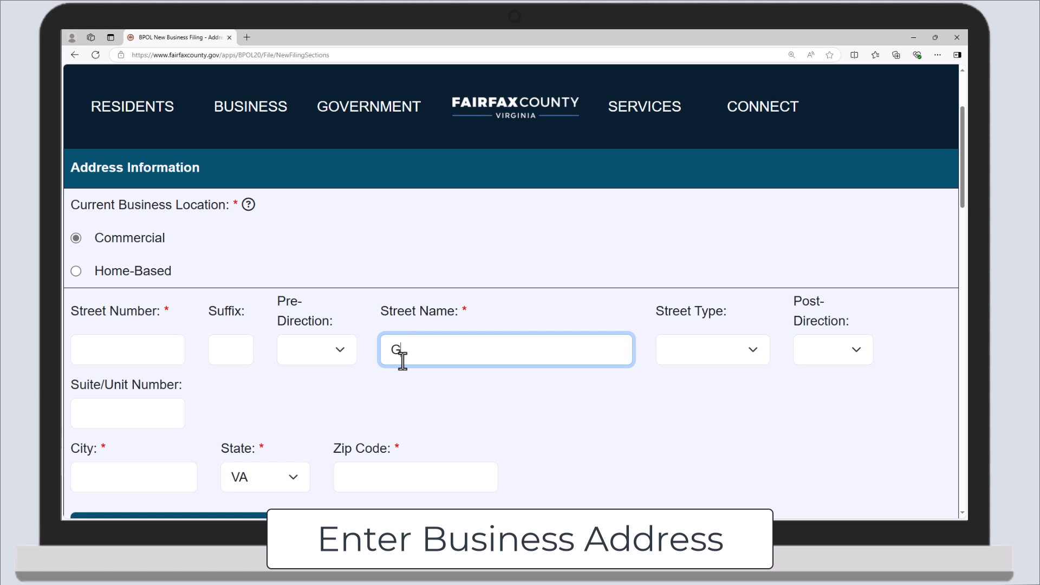
text(overnment Center)
scroll(403, 362, down, 2)
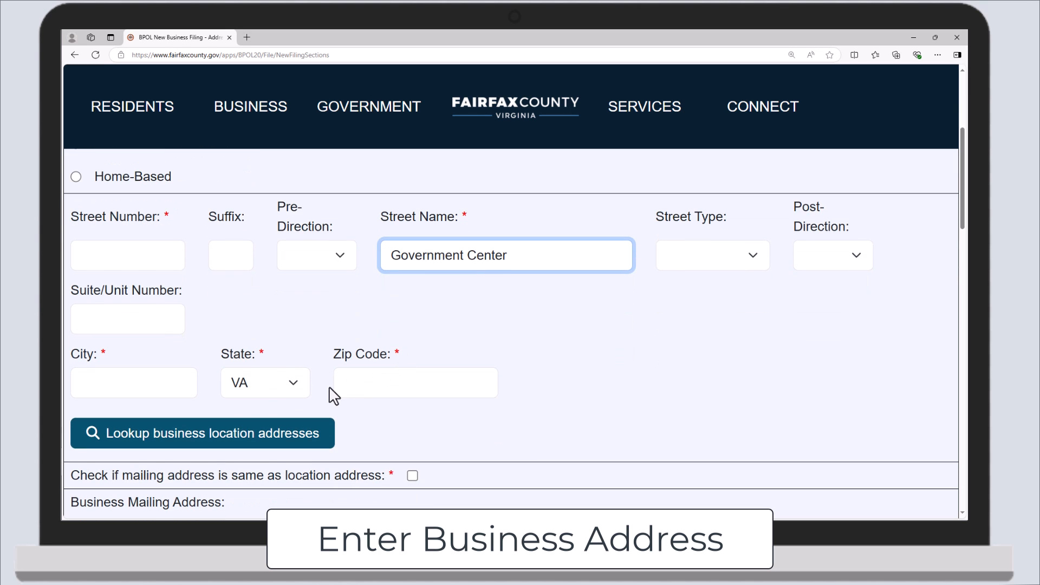
- Look up the location and pick 12000 GOVERNMENT CENTER PKWY FAIRFAX VA 22035
click(202, 445)
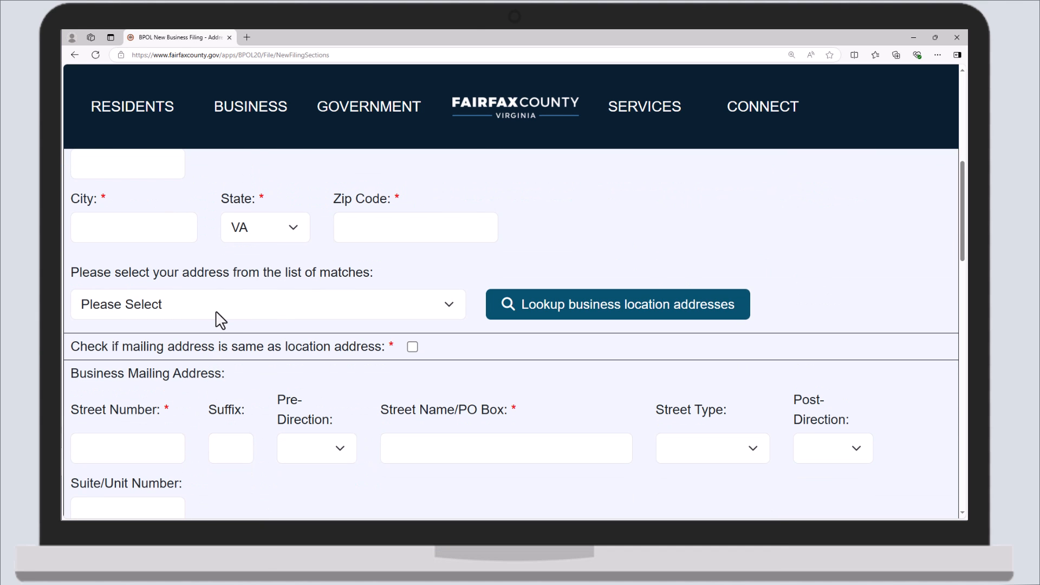
click(218, 319)
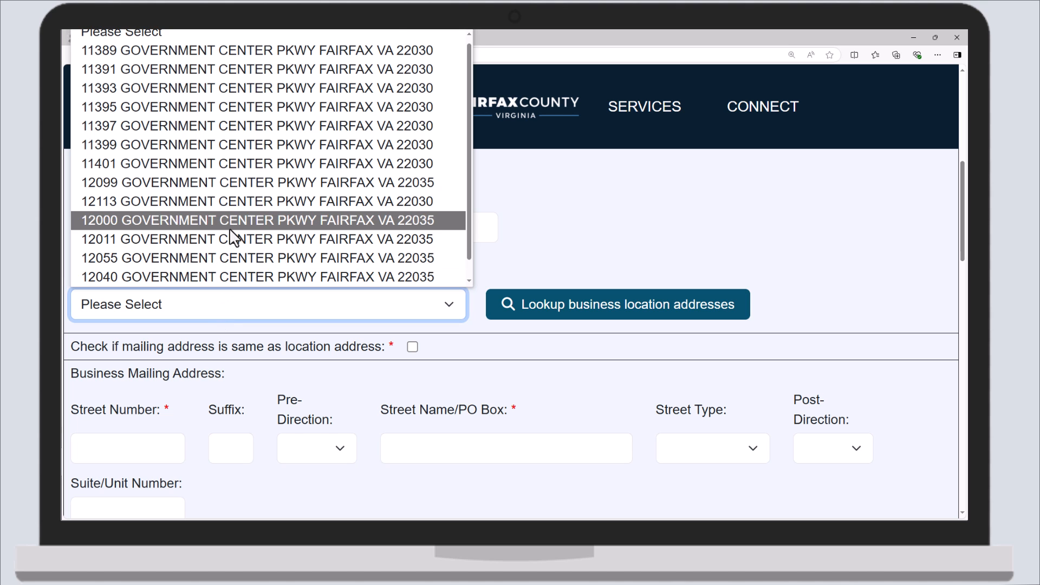
click(230, 222)
scroll(232, 233, up, 1)
scroll(234, 238, up, 3)
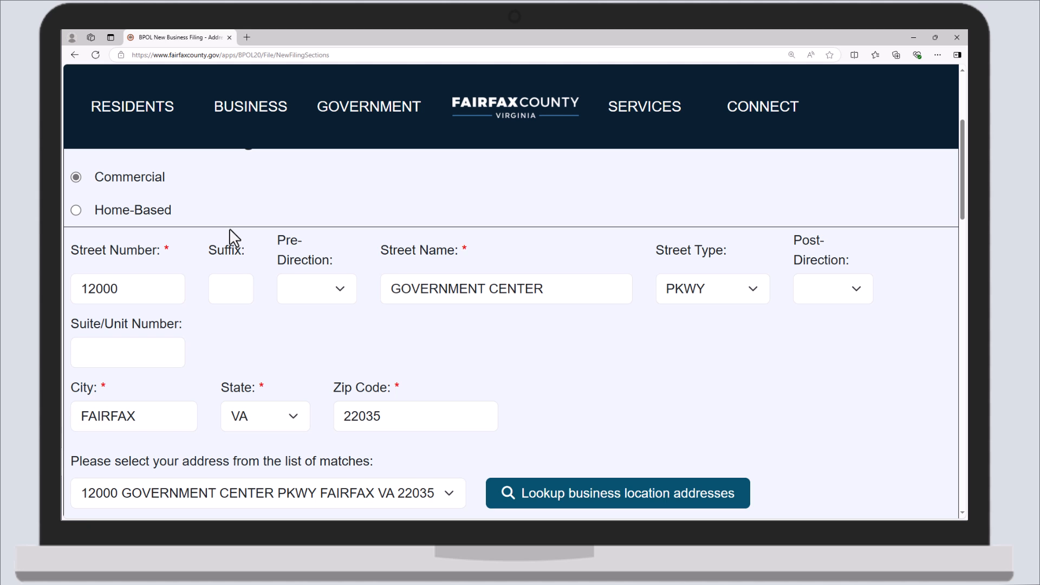
scroll(229, 228, down, 3)
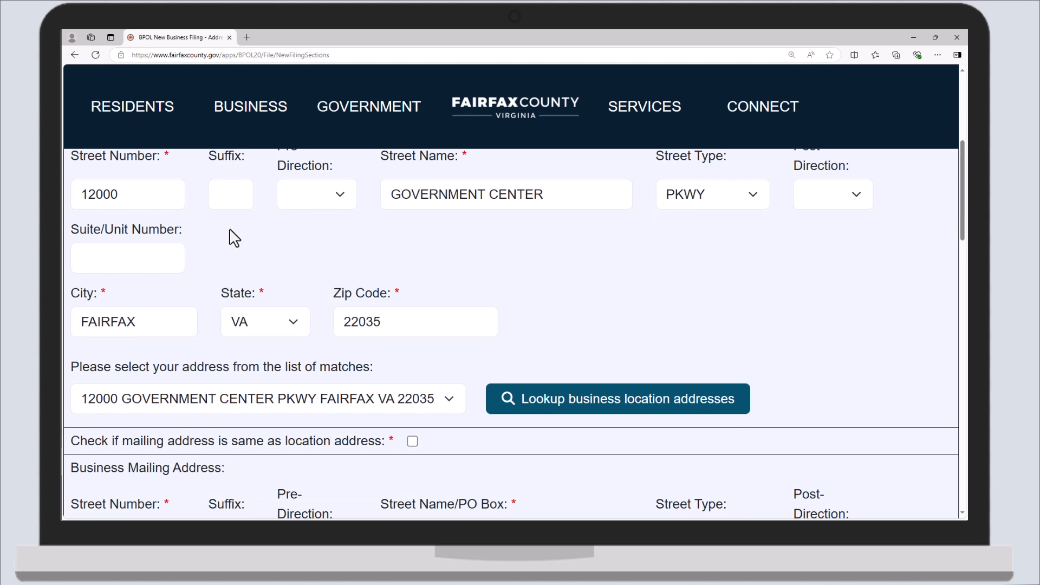
scroll(230, 237, down, 3)
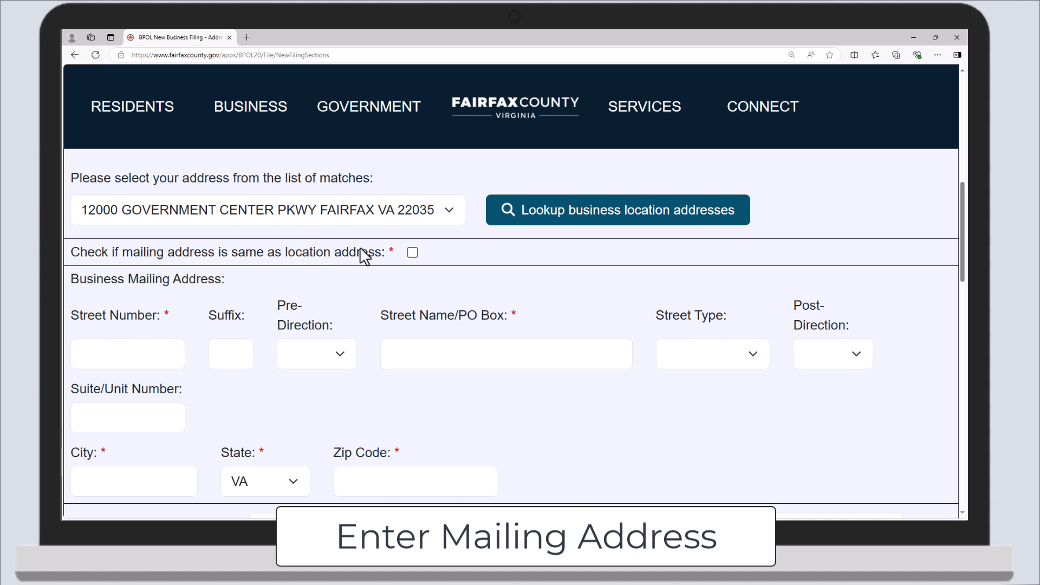
- Make the mailing address match the location, with premise owner Fairfax County and $0 rent
click(413, 253)
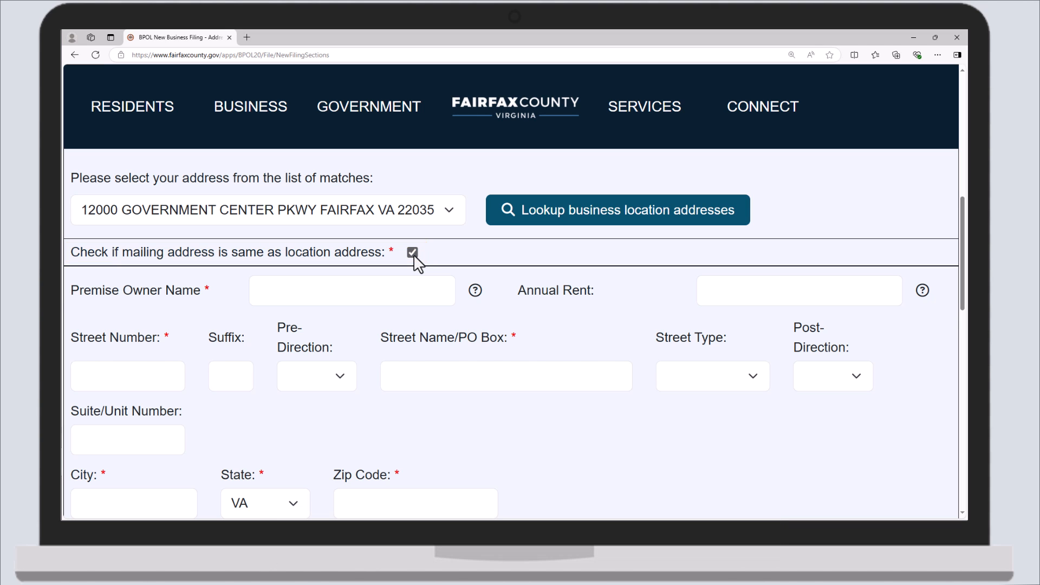
click(344, 293)
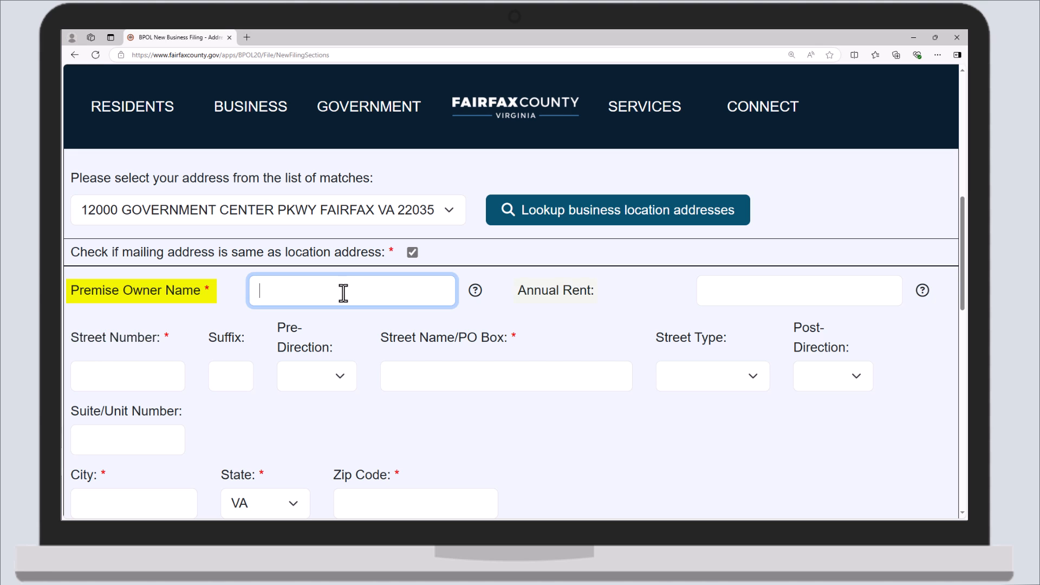
text(Fairfax County)
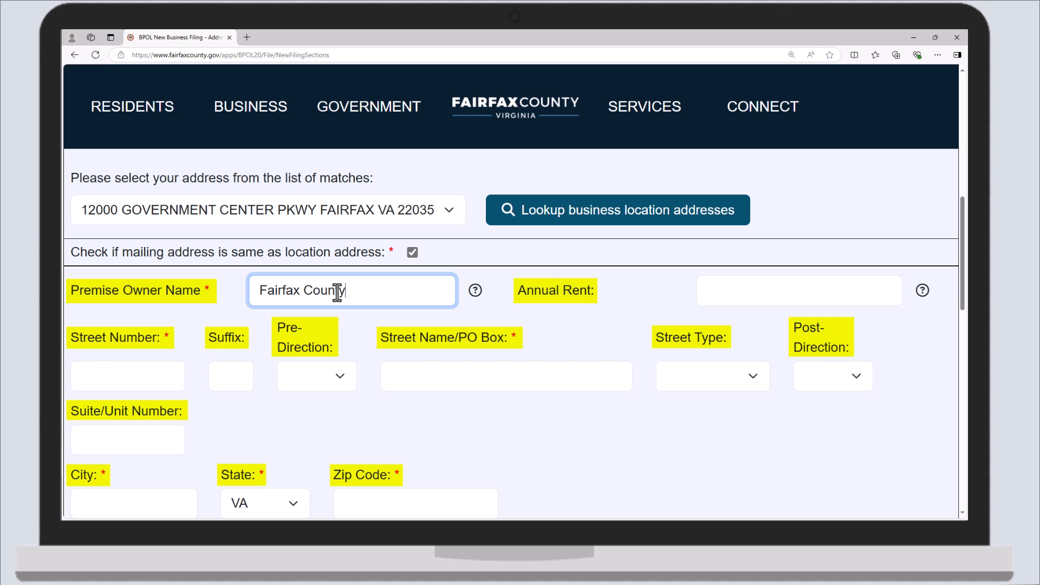
click(722, 292)
text(0)
- Enter the owner's street as 12000 Government Center, street type PARK, suite 261
click(157, 376)
text(12000)
click(410, 376)
text(Government Center)
click(683, 382)
drag(764, 99, 765, 266)
click(727, 251)
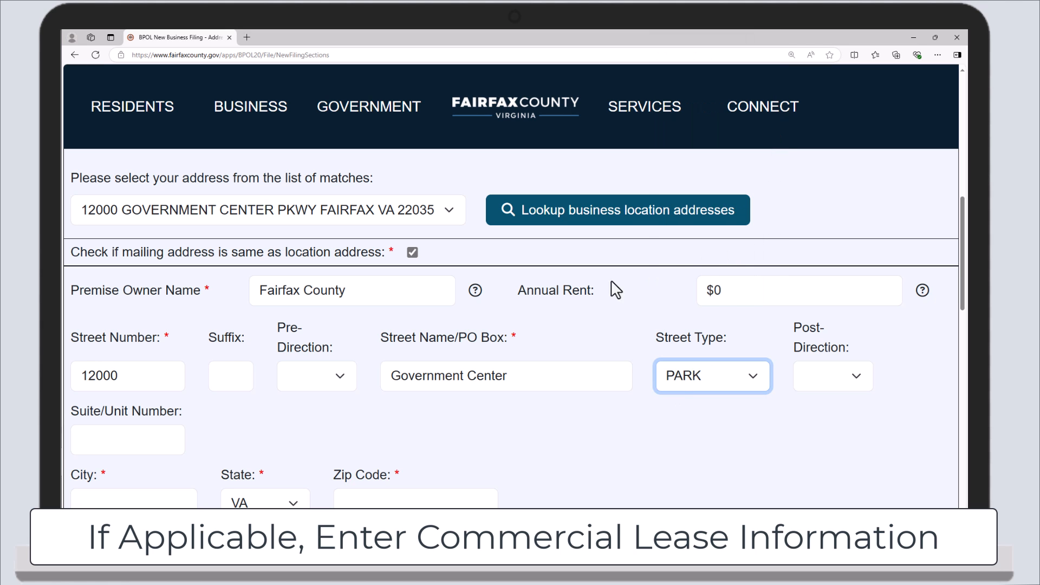
click(113, 437)
text(261)
- Enter owner city Fairfax and zip 22035, then proceed to Review Submission
scroll(106, 429, down, 1)
click(106, 456)
text(Fairfax)
click(381, 463)
text(22035)
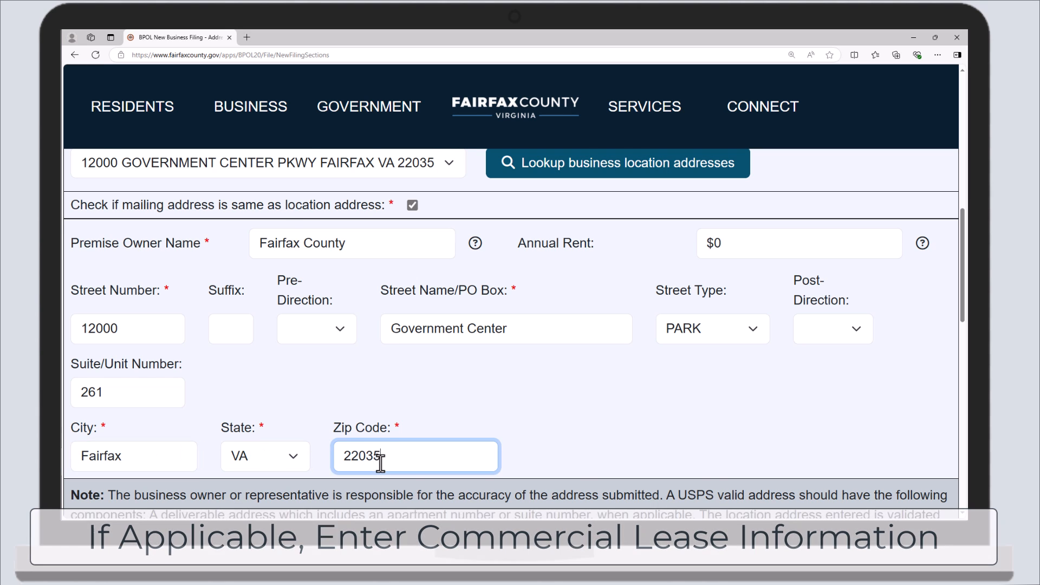
scroll(380, 460, down, 2)
click(557, 501)
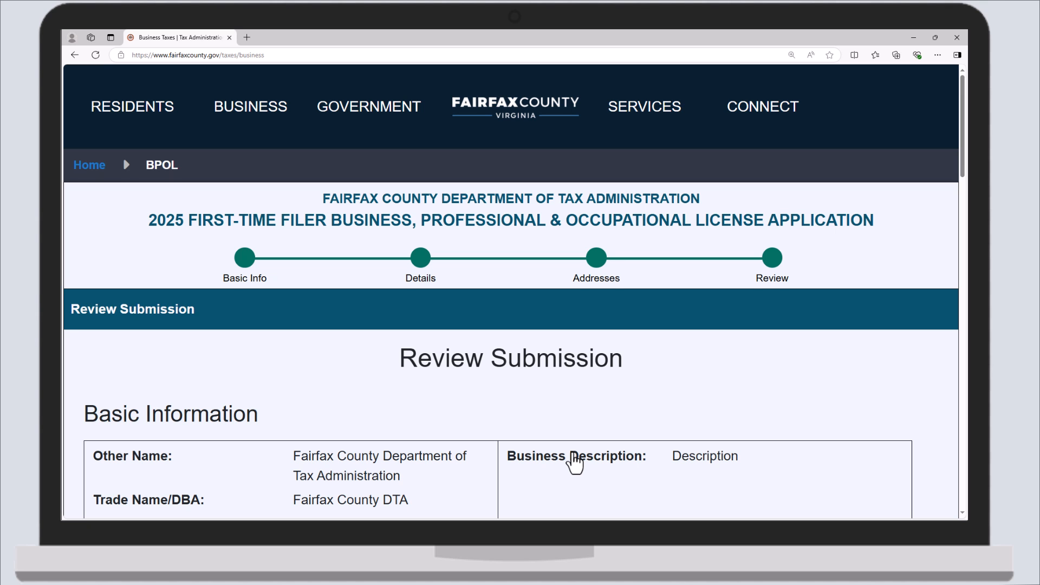
- Scroll through the review and certify the filing as true and correct
scroll(574, 463, down, 3)
scroll(576, 460, down, 5)
scroll(576, 460, down, 5)
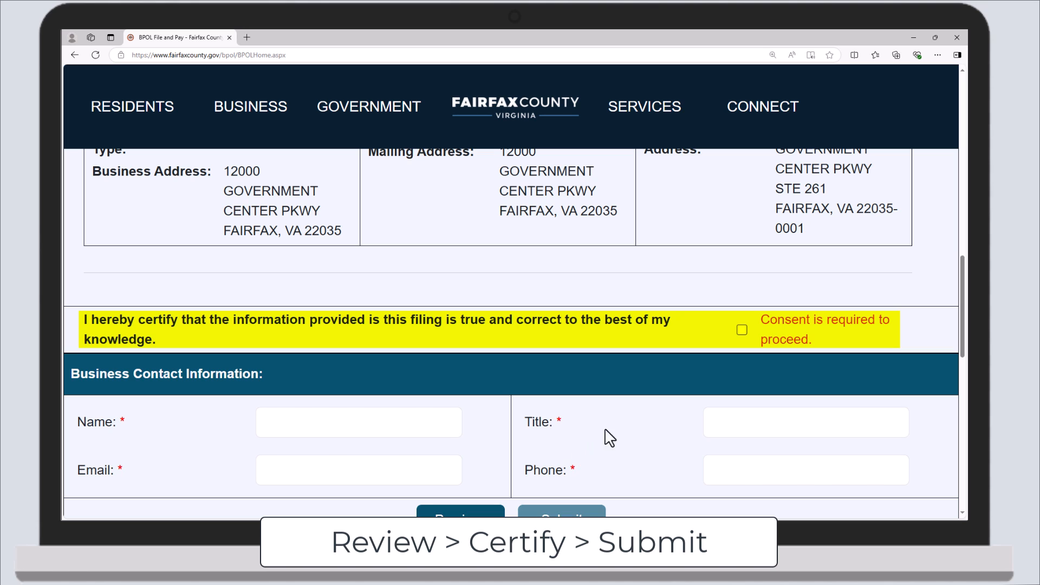
click(746, 333)
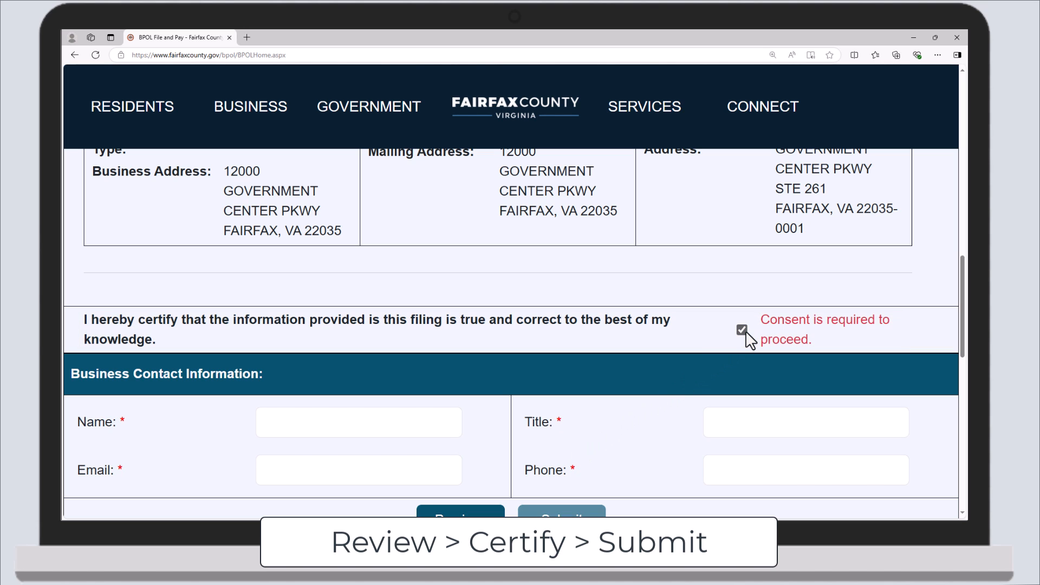
- Fill in the contact's name, title 'Fairfax County DTA', e-mail and phone number
click(434, 432)
text(Fairfax County De)
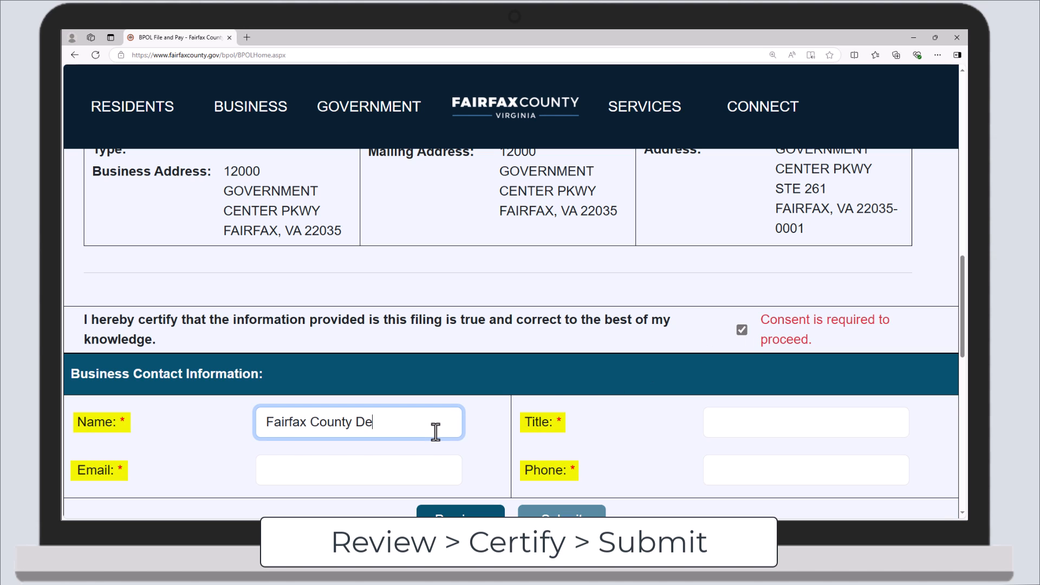
text(partment of Tax Administration)
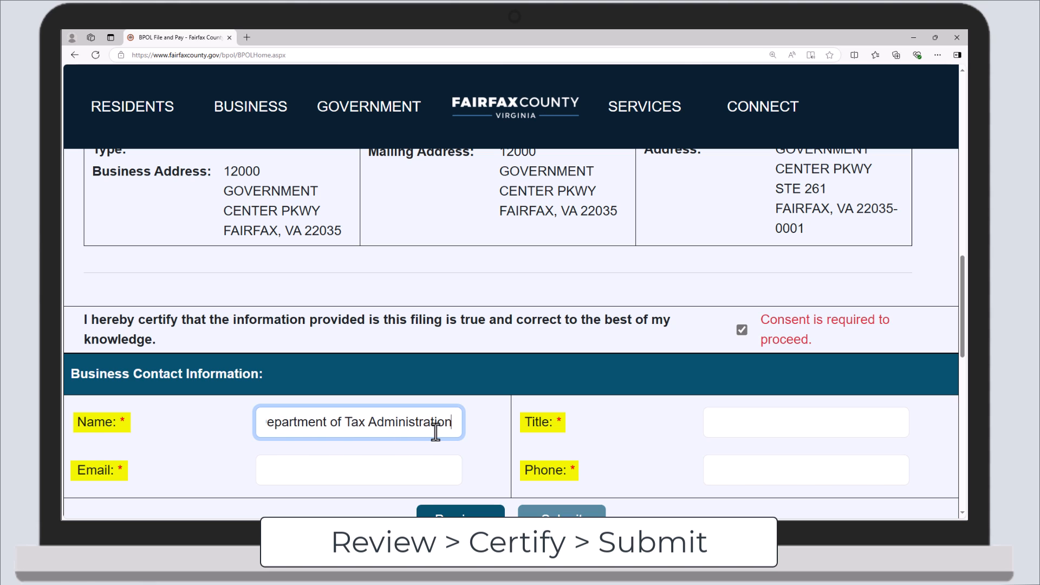
click(731, 431)
text(Fairf)
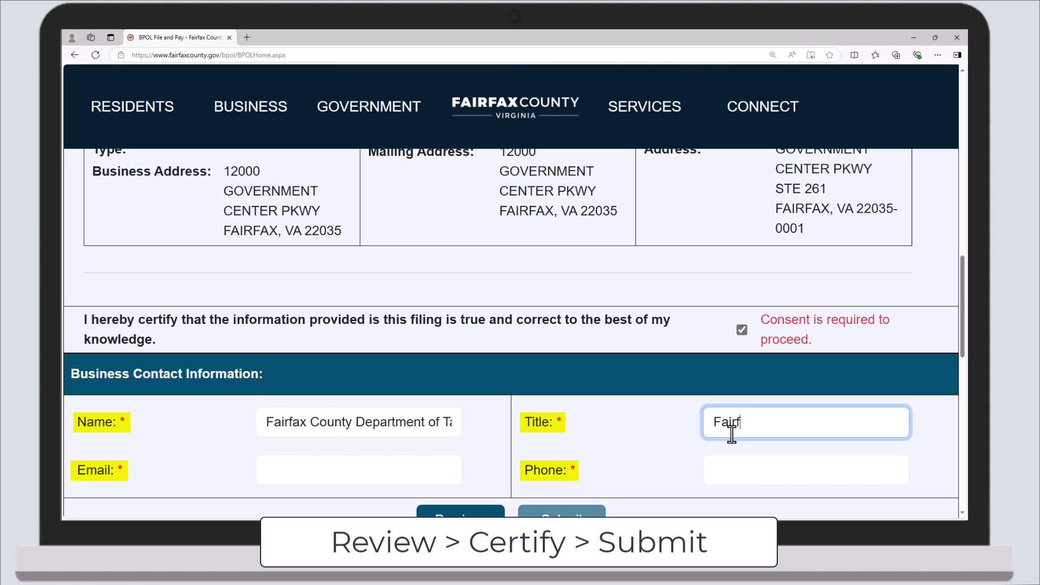
text(ax County DTA)
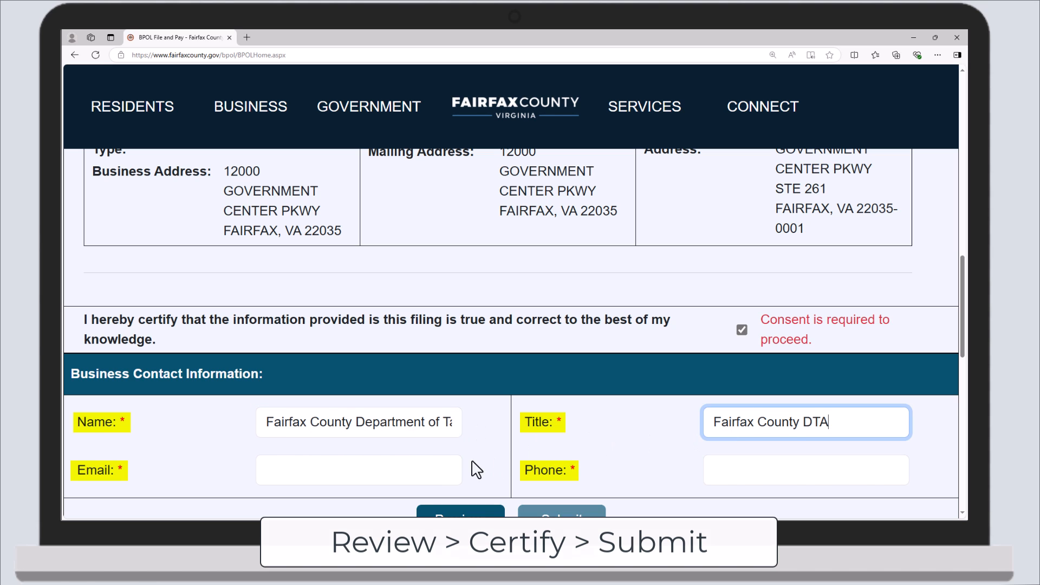
click(443, 465)
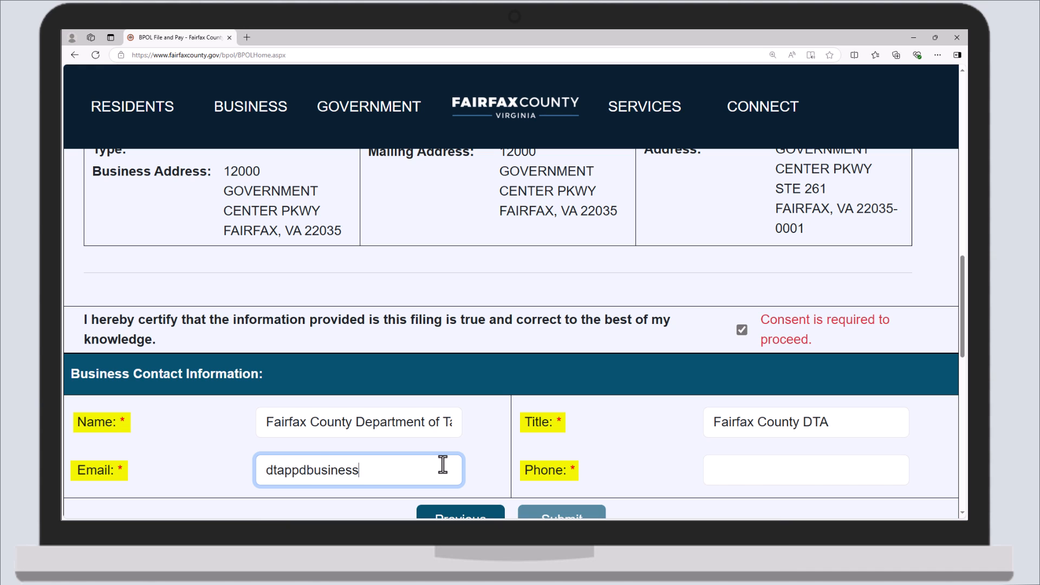
click(731, 476)
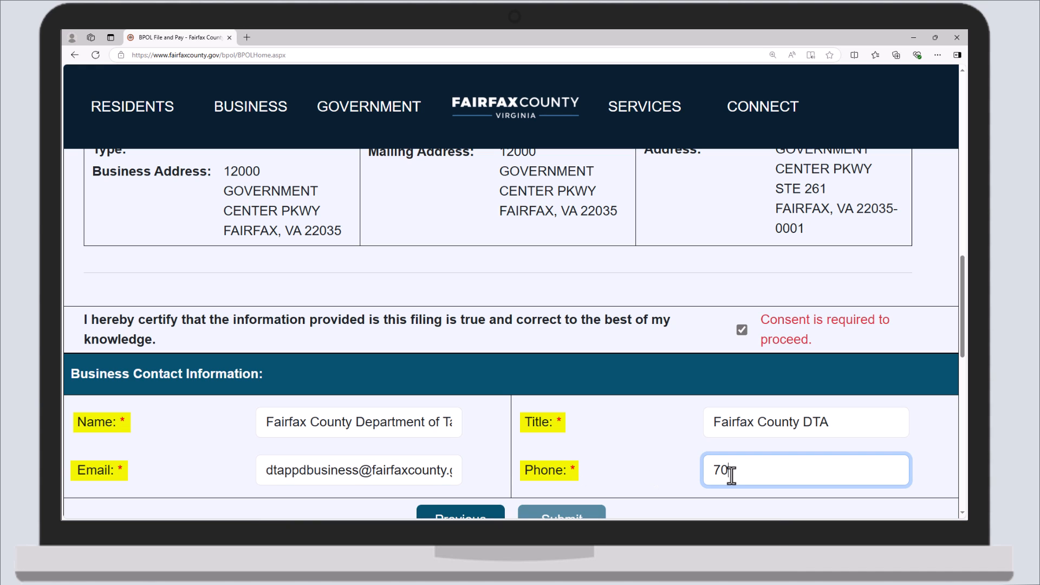
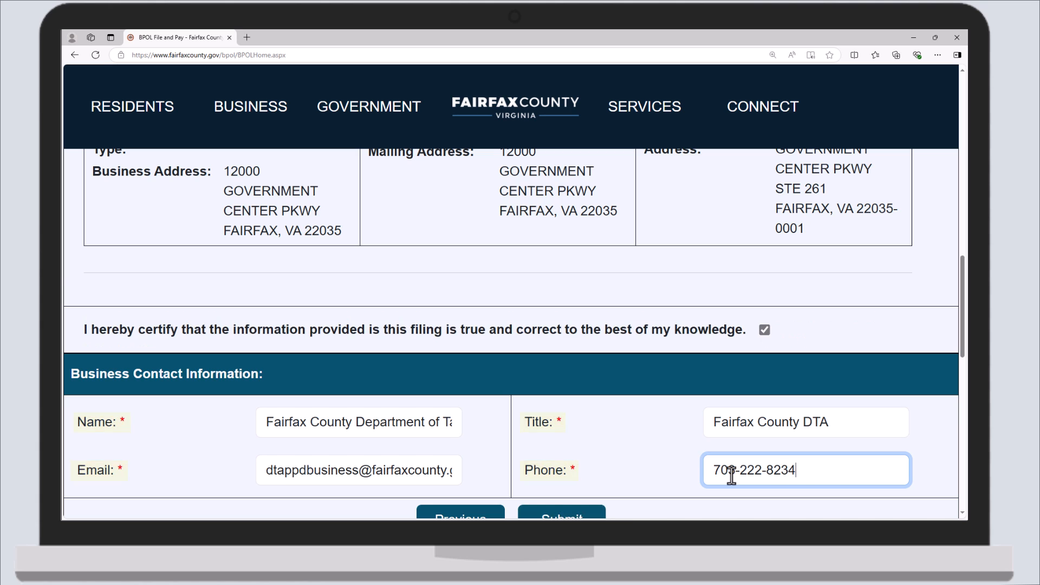
scroll(732, 476, down, 2)
click(732, 478)
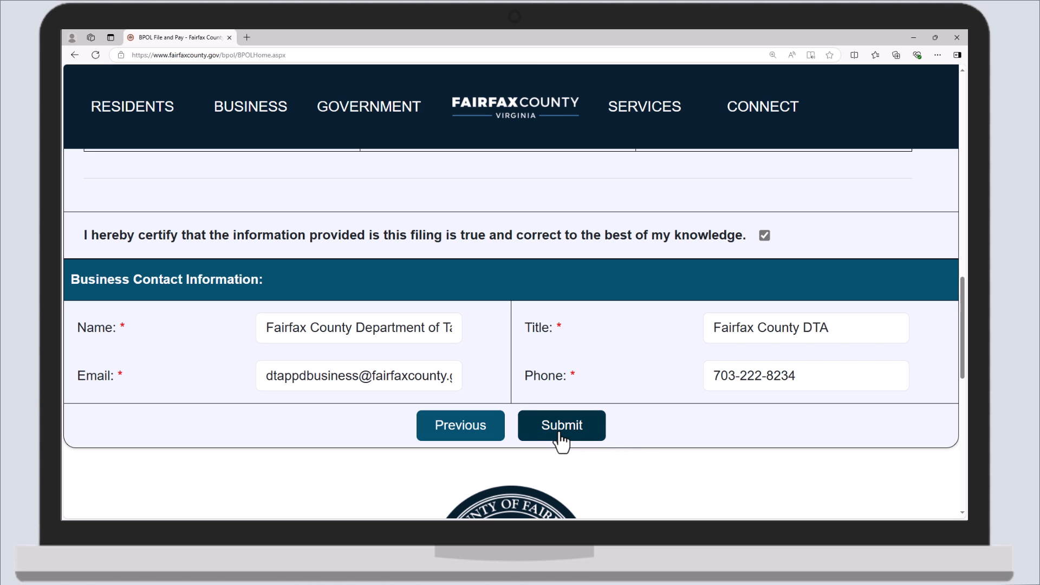
- Submit the application and scroll through the Success confirmation page
click(561, 425)
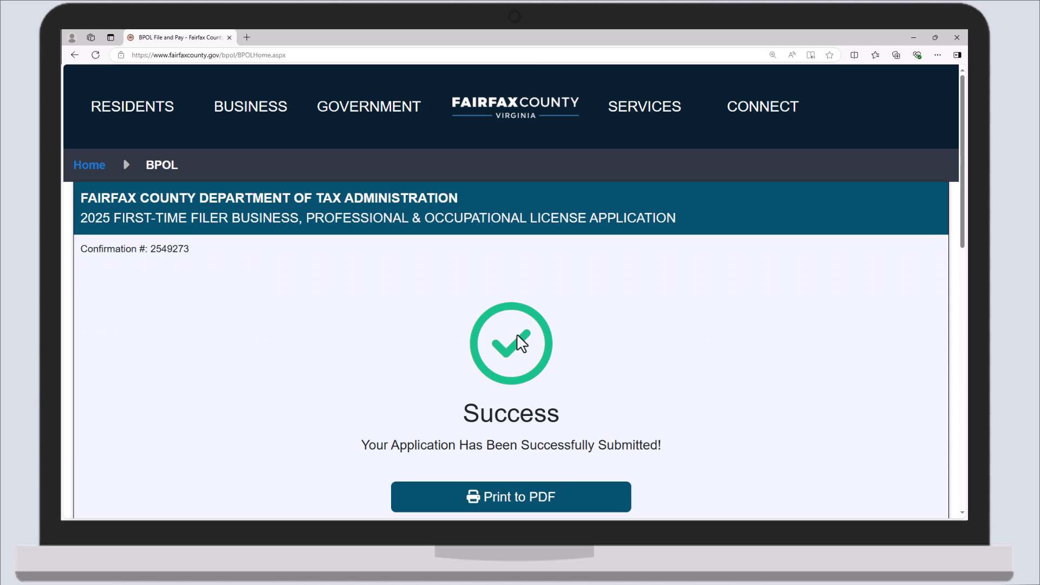
scroll(522, 343, down, 1)
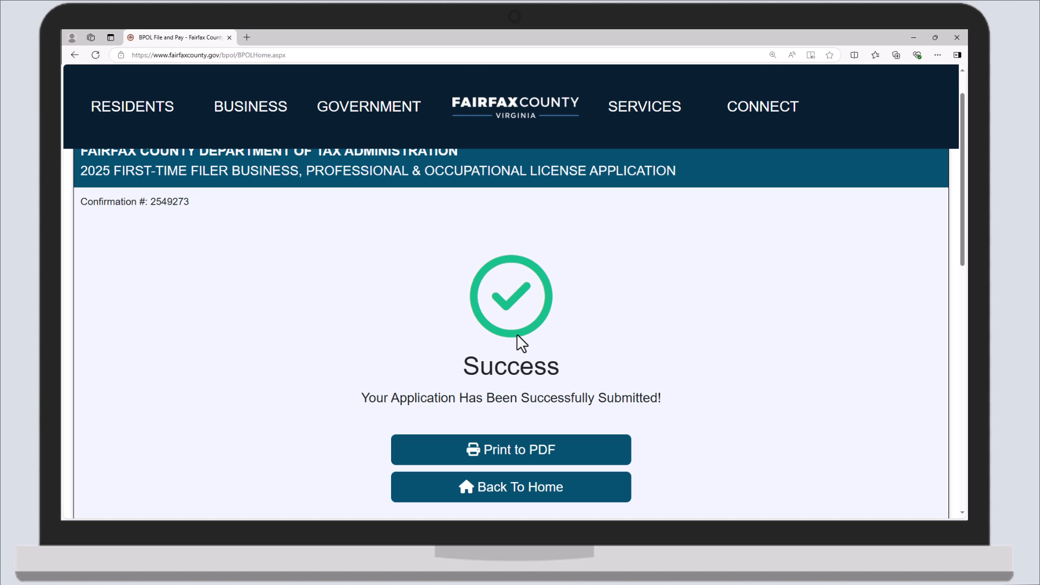
scroll(522, 343, down, 1)
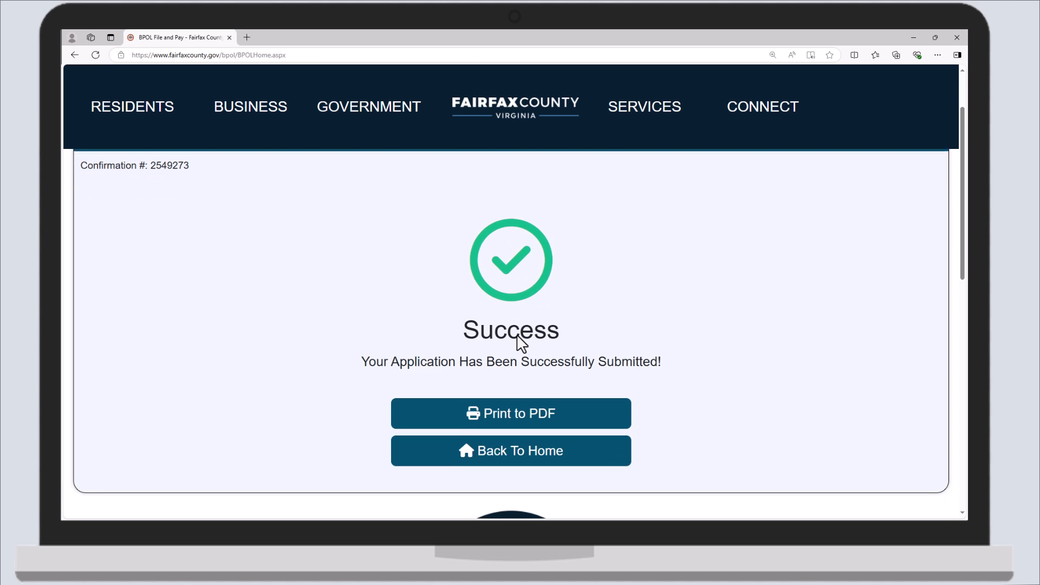